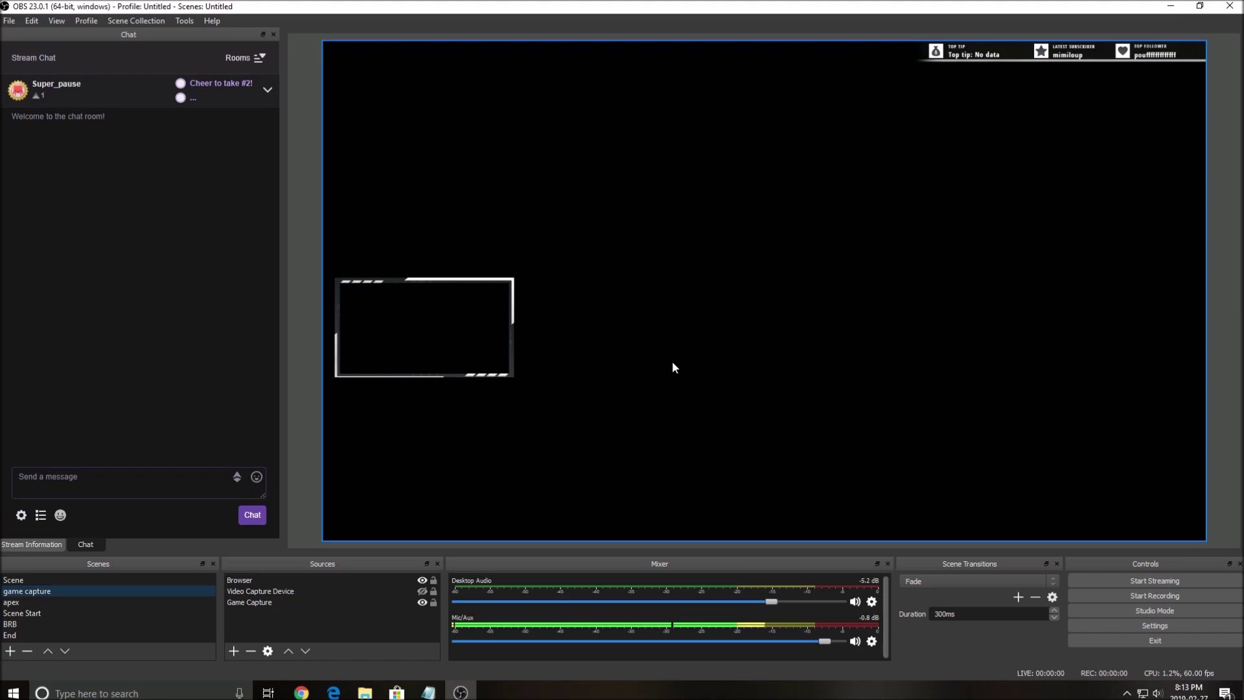
- Open the output settings for streaming and choose the Advanced output mode
{"action": "left_click", "coordinate": [1140, 627]}
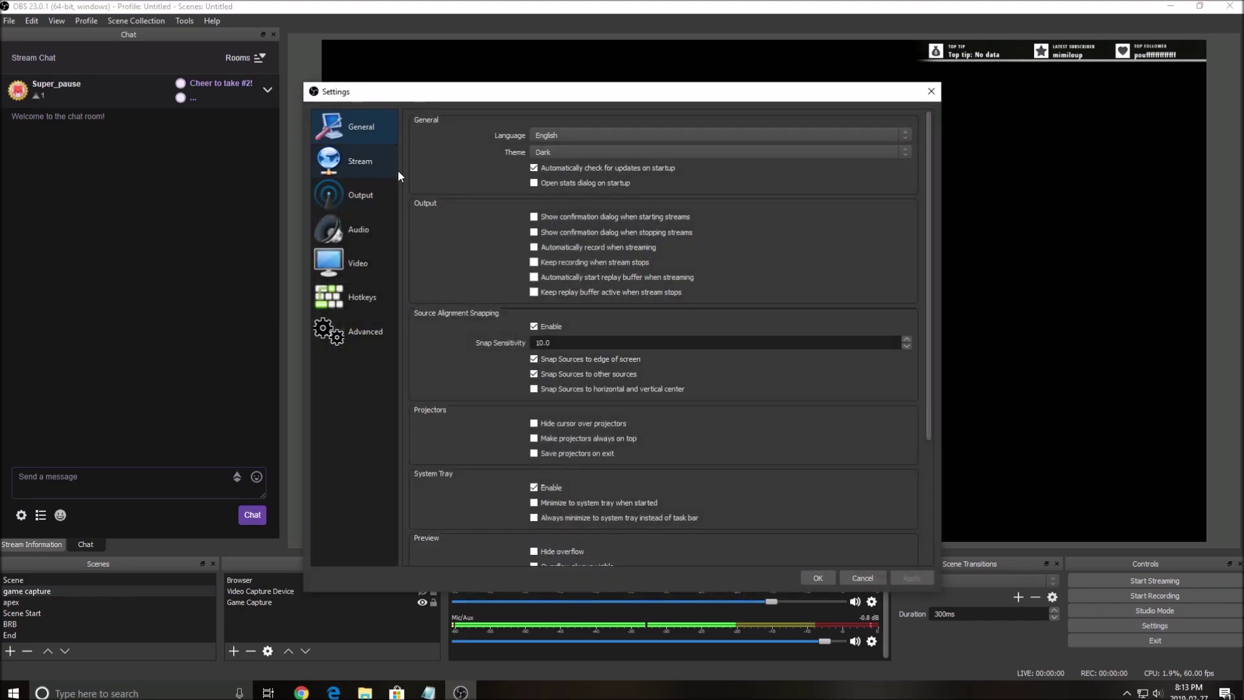
{"action": "left_click", "coordinate": [364, 174]}
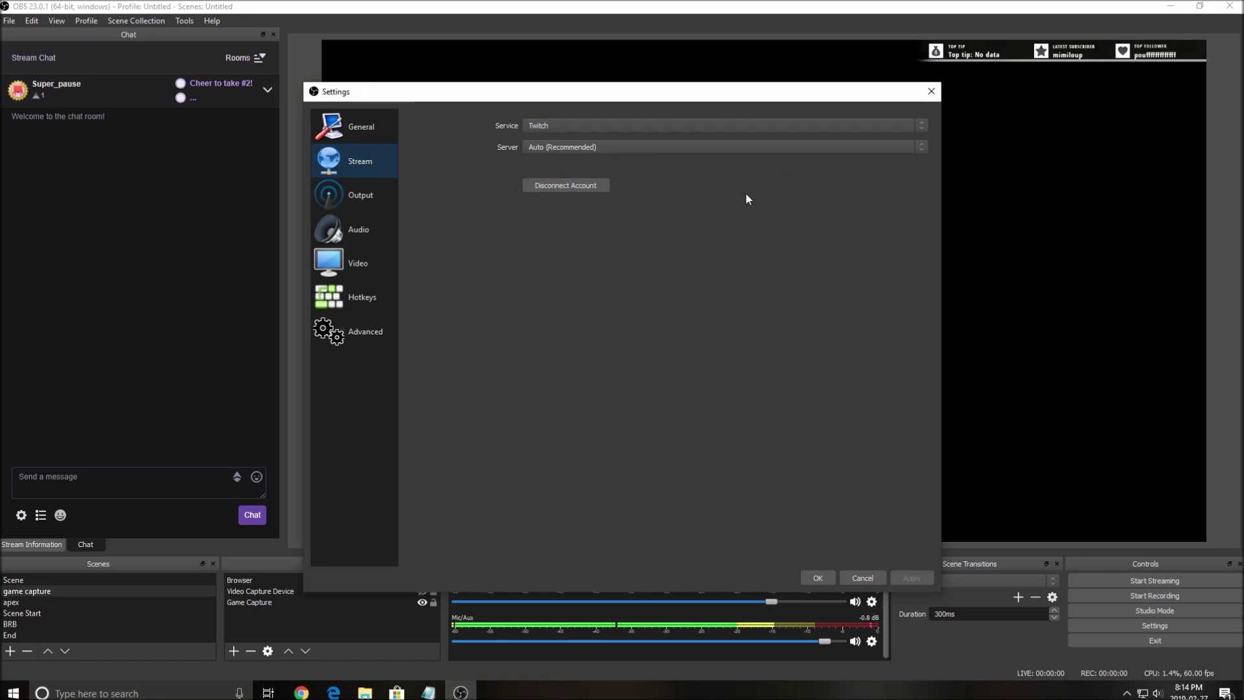
{"action": "left_click", "coordinate": [342, 192]}
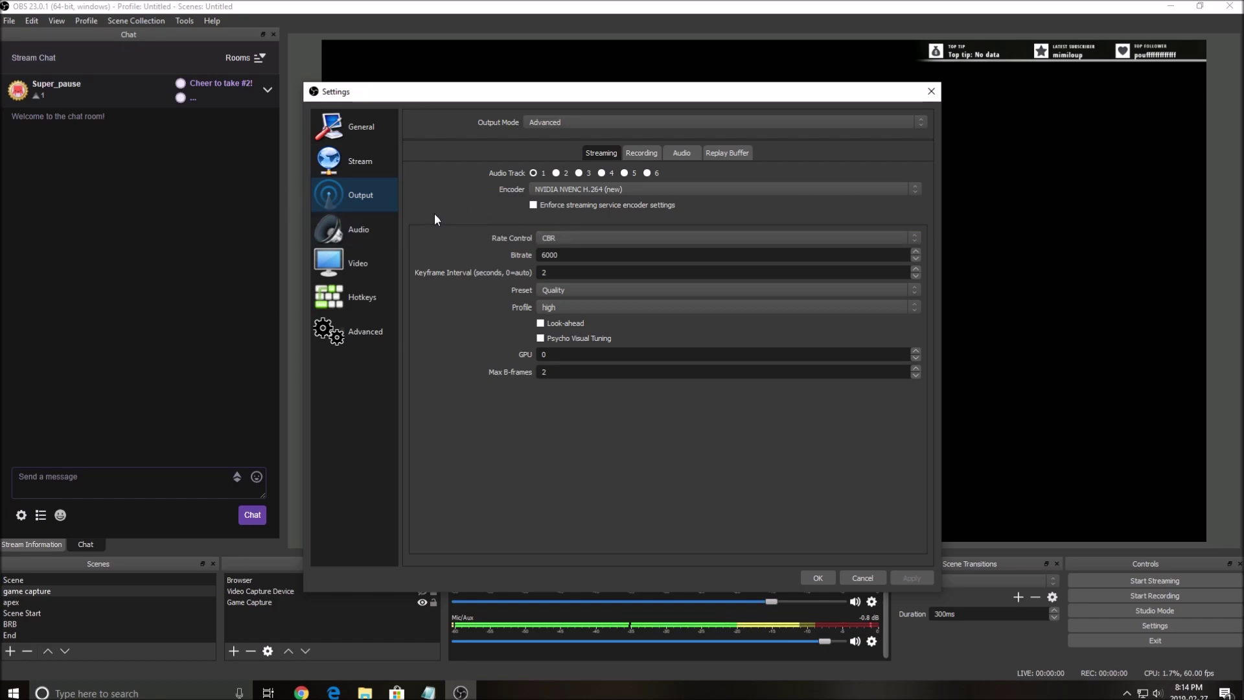
{"action": "left_click", "coordinate": [561, 123]}
{"action": "left_click", "coordinate": [560, 140]}
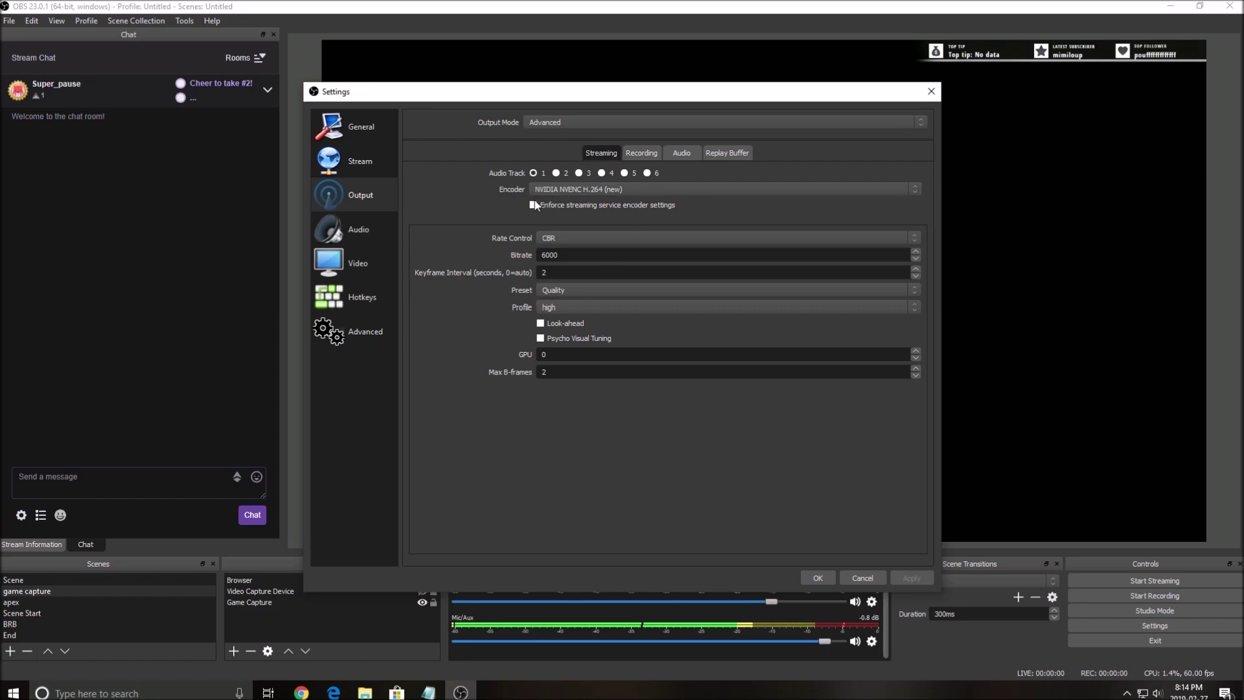
- Choose NVIDIA NVENC H.264 (new) as the streaming encoder and enable enforcing the streaming service encoder settings
{"action": "left_click", "coordinate": [576, 188]}
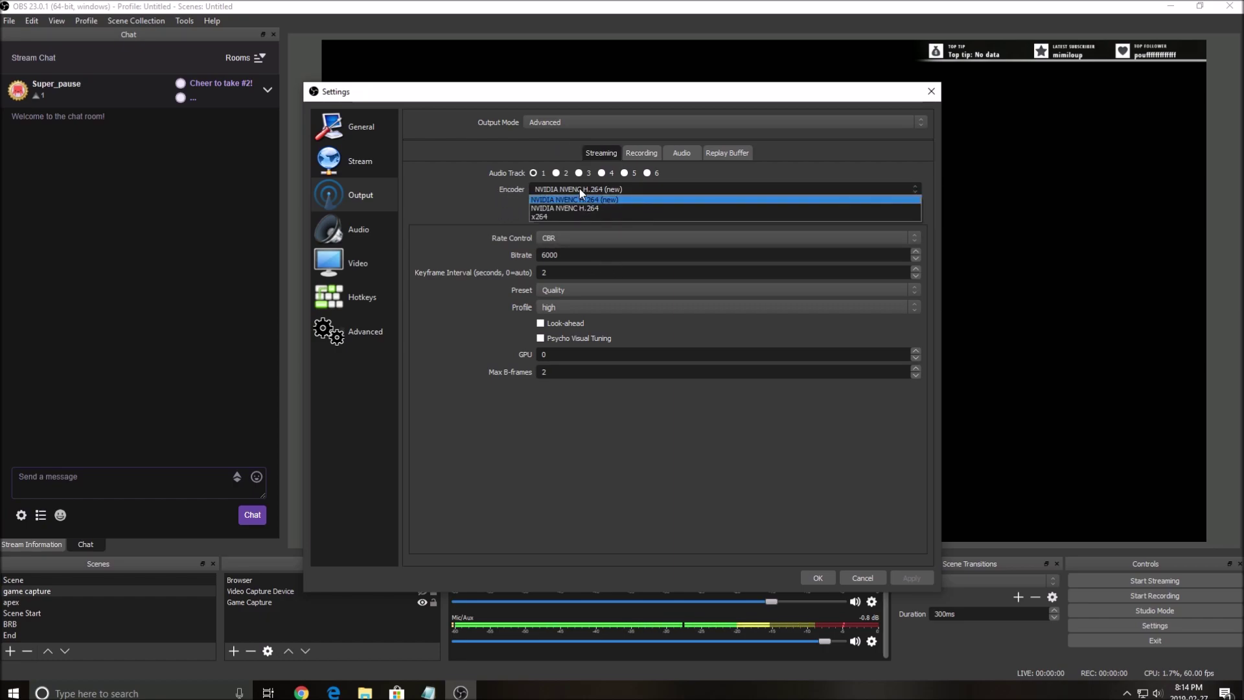
{"action": "left_click", "coordinate": [613, 200]}
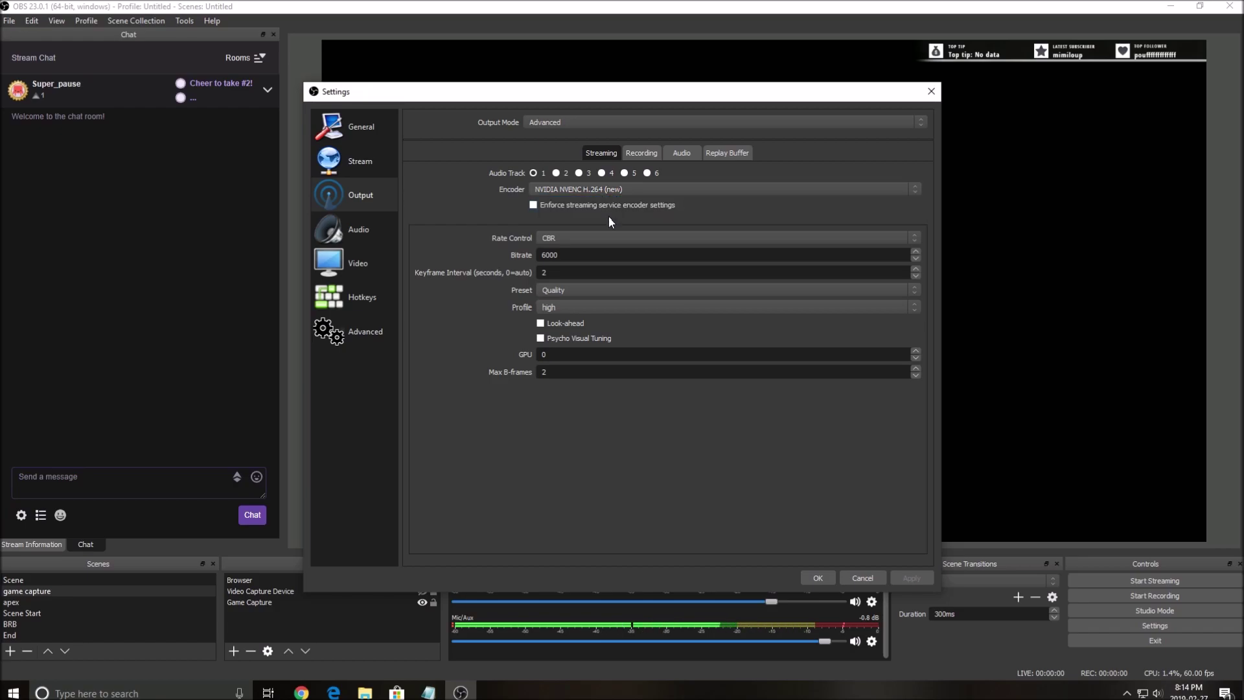
{"action": "left_click", "coordinate": [533, 205]}
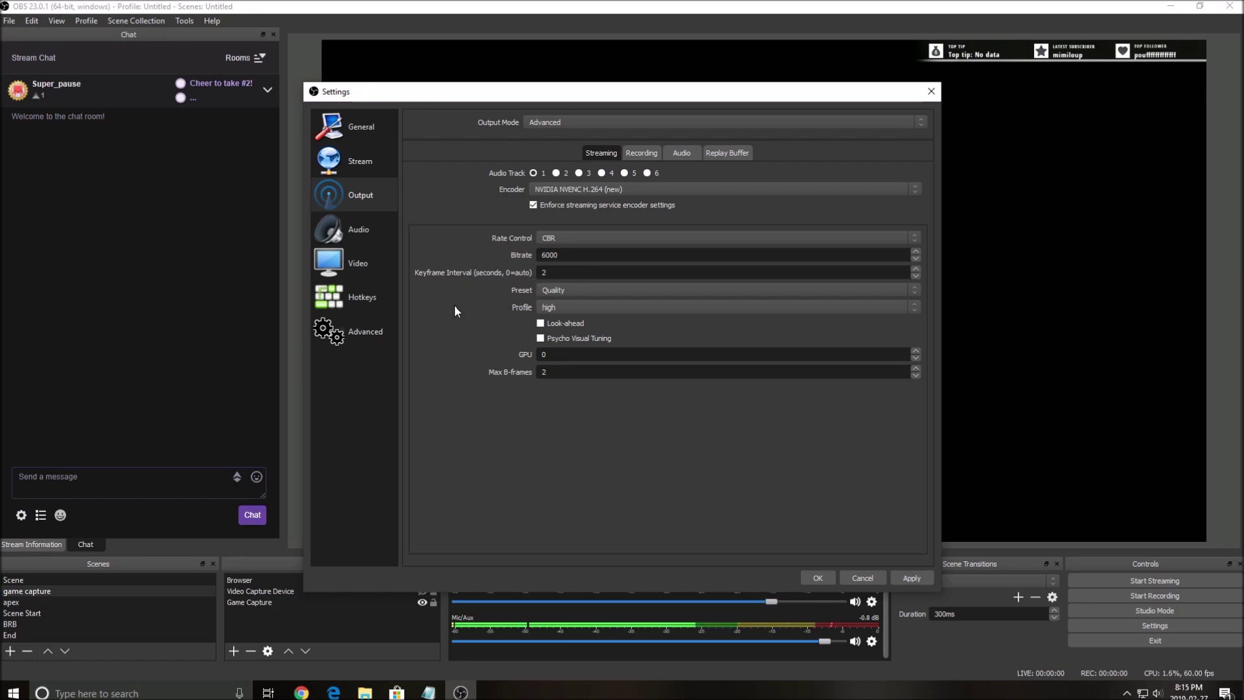
- Try the Max Quality preset for the streaming encoder, alternating it with the Quality preset
{"action": "left_click", "coordinate": [560, 289]}
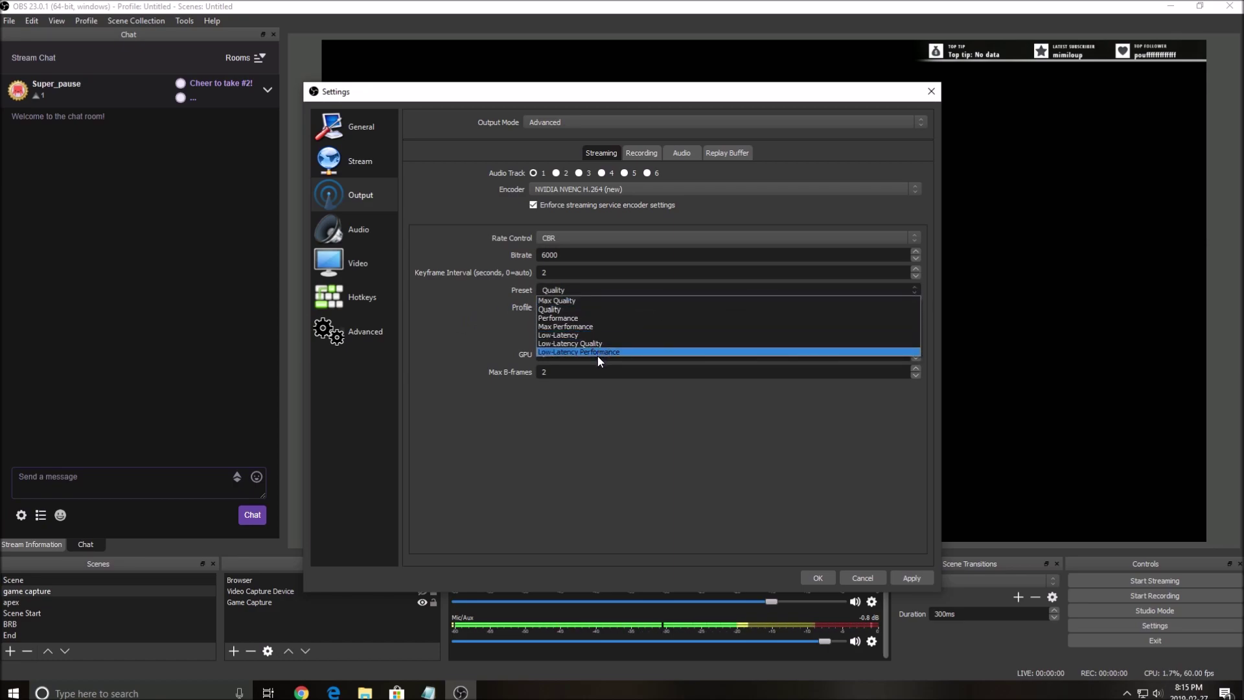
{"action": "left_click", "coordinate": [578, 310]}
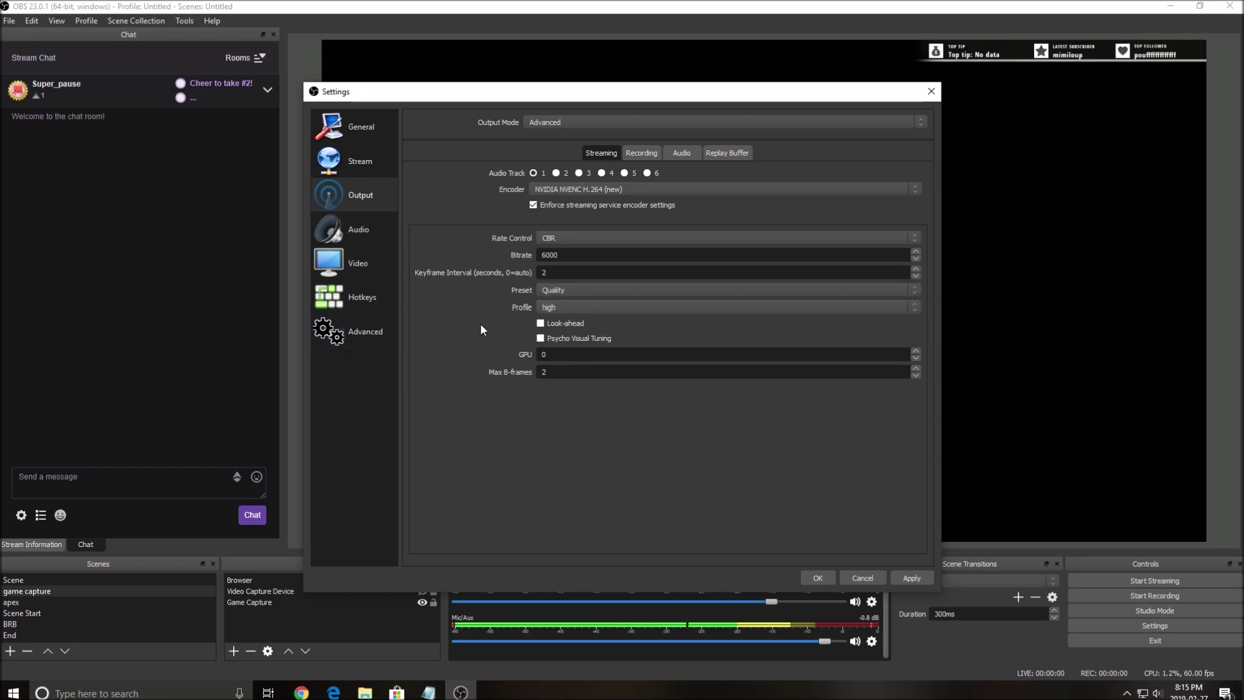
{"action": "left_click", "coordinate": [565, 291]}
{"action": "left_click", "coordinate": [548, 301]}
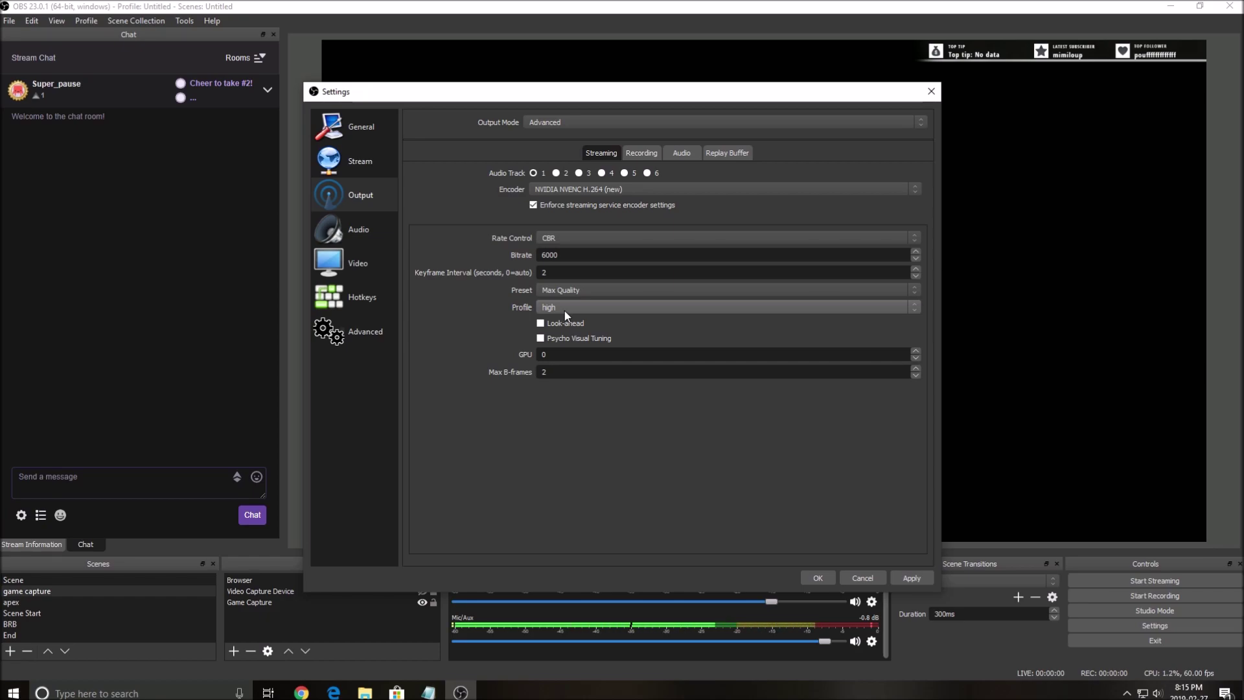
{"action": "left_click", "coordinate": [548, 291]}
{"action": "left_click", "coordinate": [566, 300]}
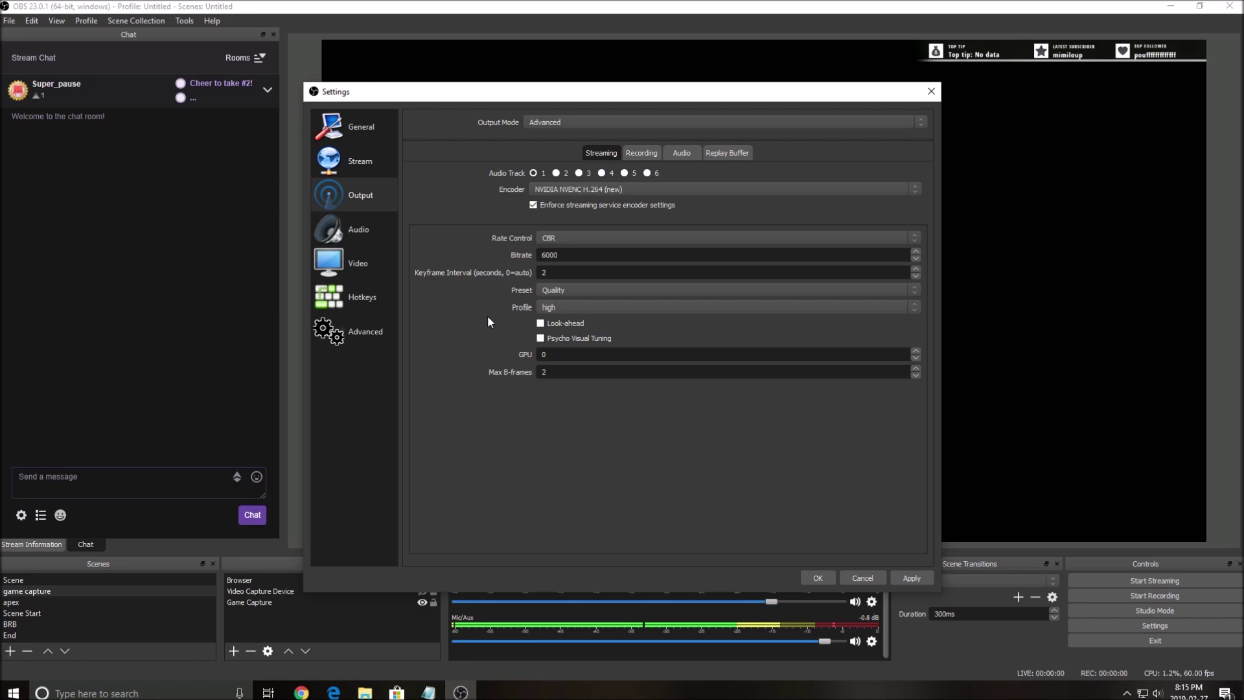
{"action": "left_click", "coordinate": [586, 289]}
{"action": "left_click", "coordinate": [570, 301]}
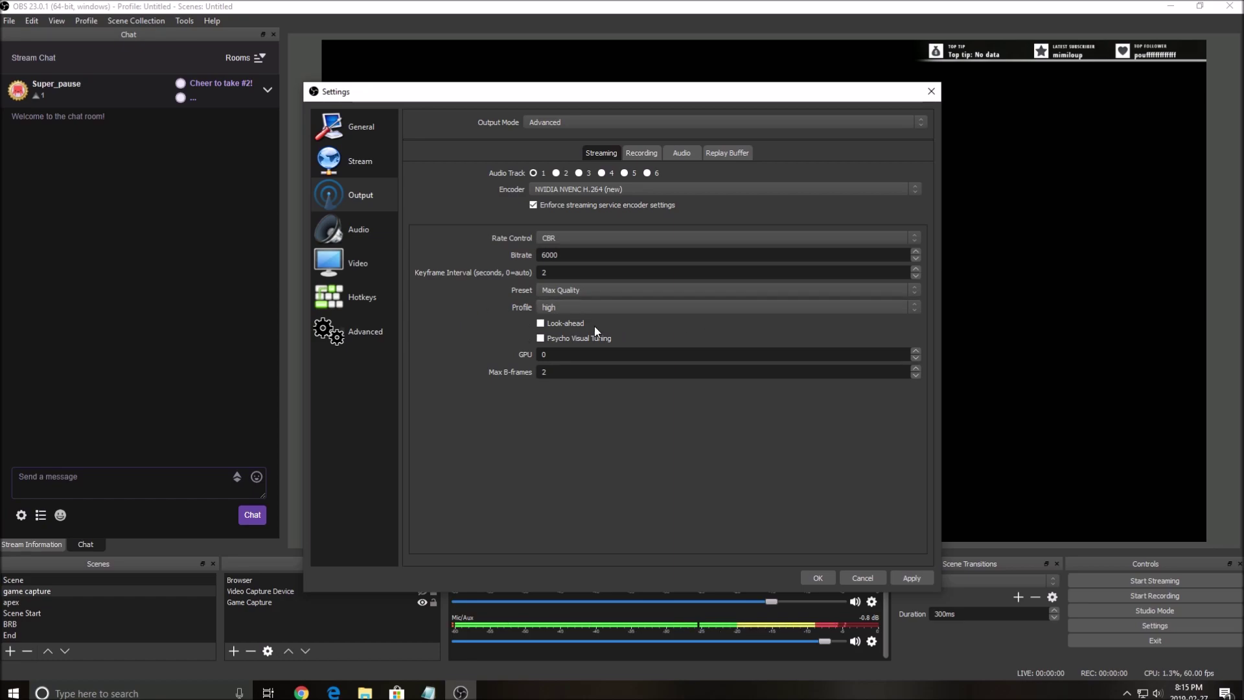
{"action": "mouse_move", "coordinate": [590, 326]}
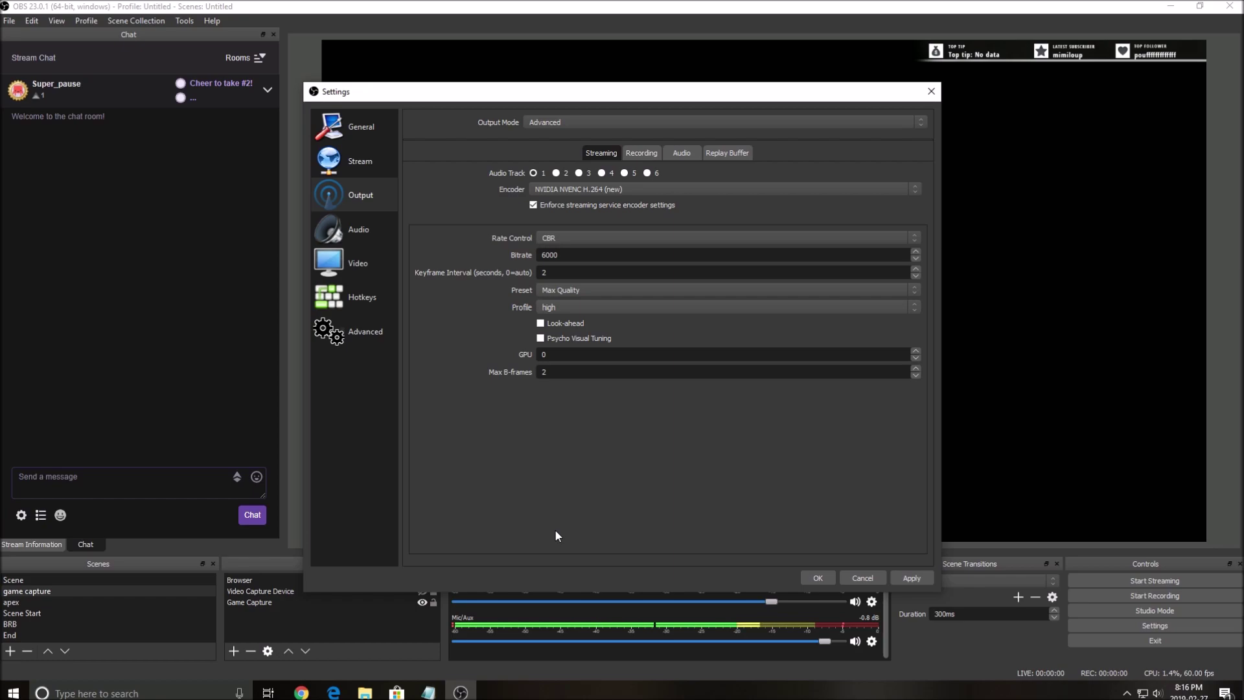
- Set the encoder preset to Quality and select the Max B-frames value
{"action": "left_click", "coordinate": [561, 291]}
{"action": "left_click", "coordinate": [563, 309]}
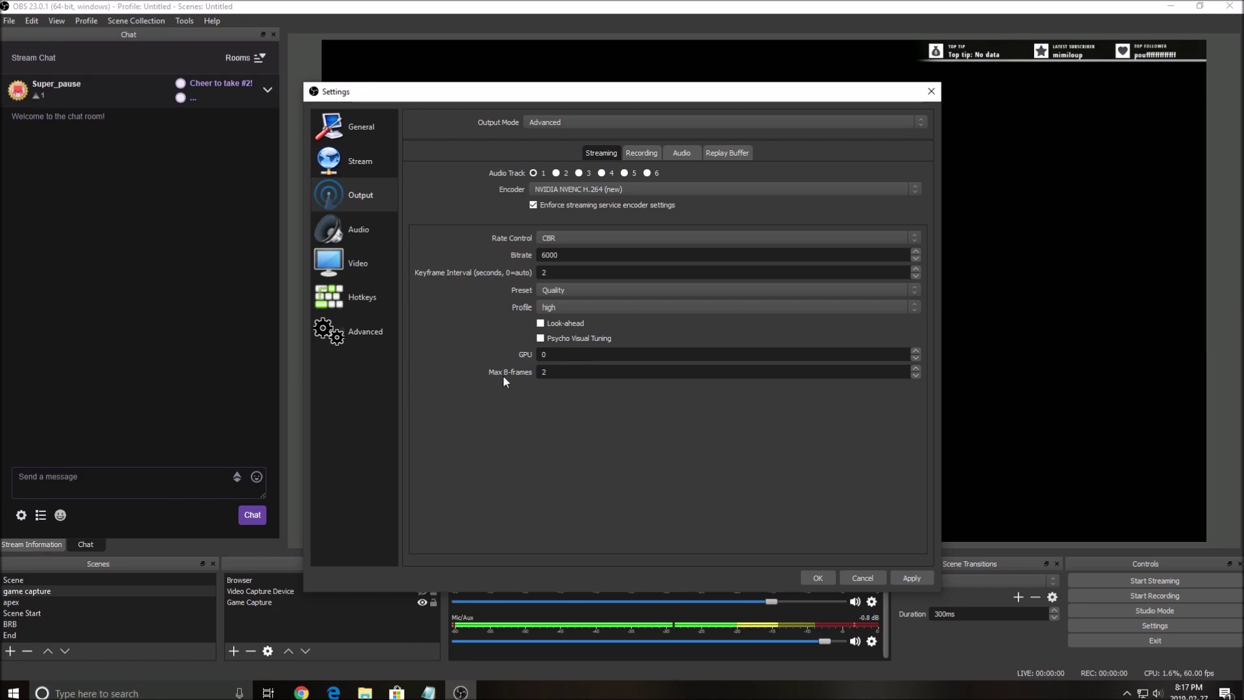
{"action": "left_click_drag", "start_coordinate": [550, 373], "coordinate": [472, 374]}
{"action": "left_click_drag", "start_coordinate": [573, 373], "coordinate": [342, 391]}
{"action": "left_click", "coordinate": [548, 368]}
- In the video settings, choose Lanczos (Sharpened scaling, 32 samples) as the downscale filter
{"action": "left_click", "coordinate": [363, 265]}
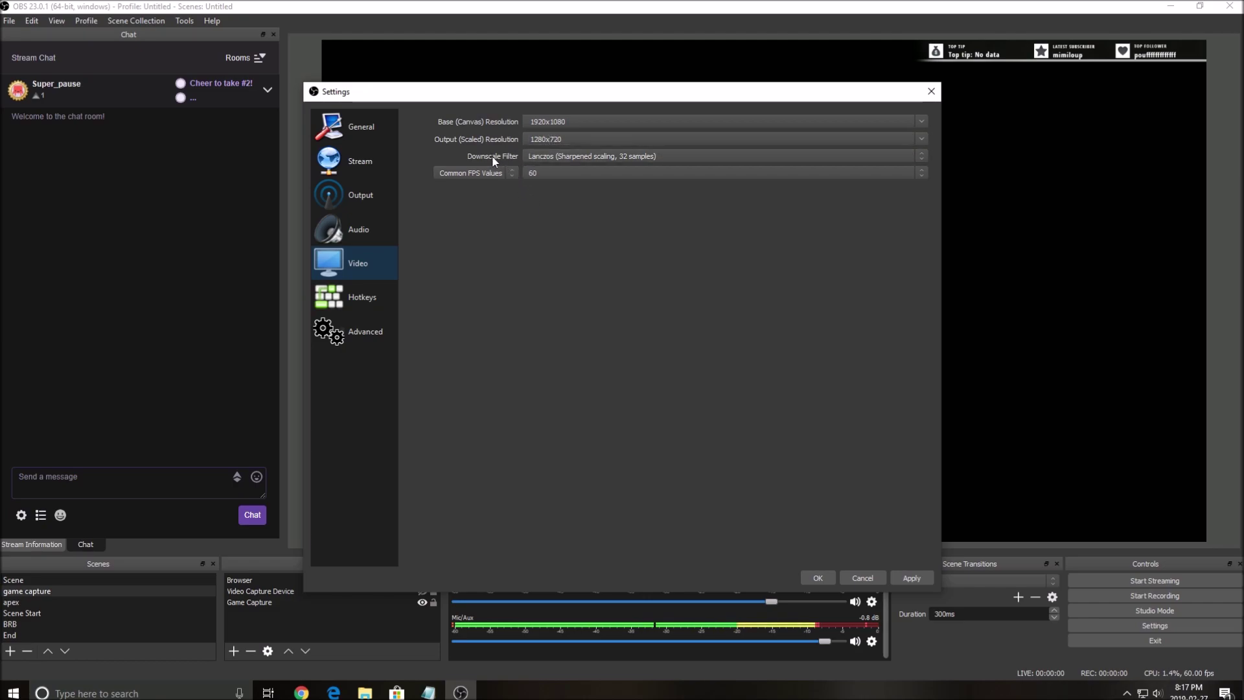
{"action": "left_click", "coordinate": [556, 156]}
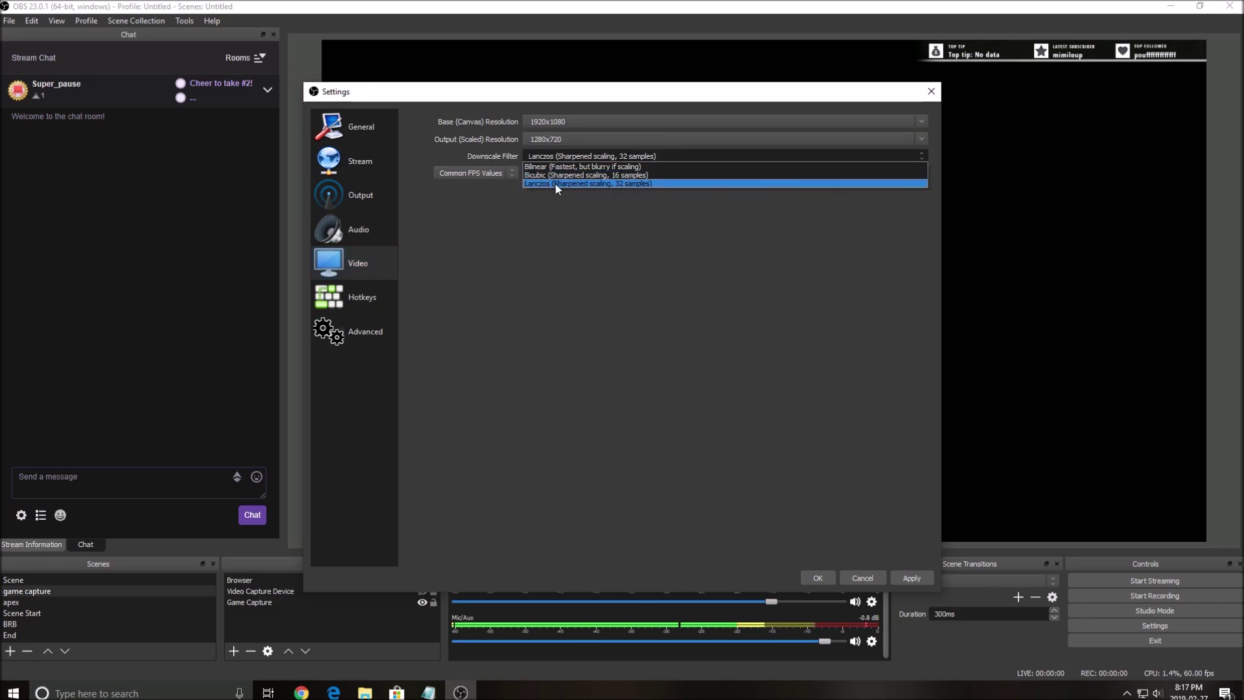
{"action": "left_click", "coordinate": [555, 184]}
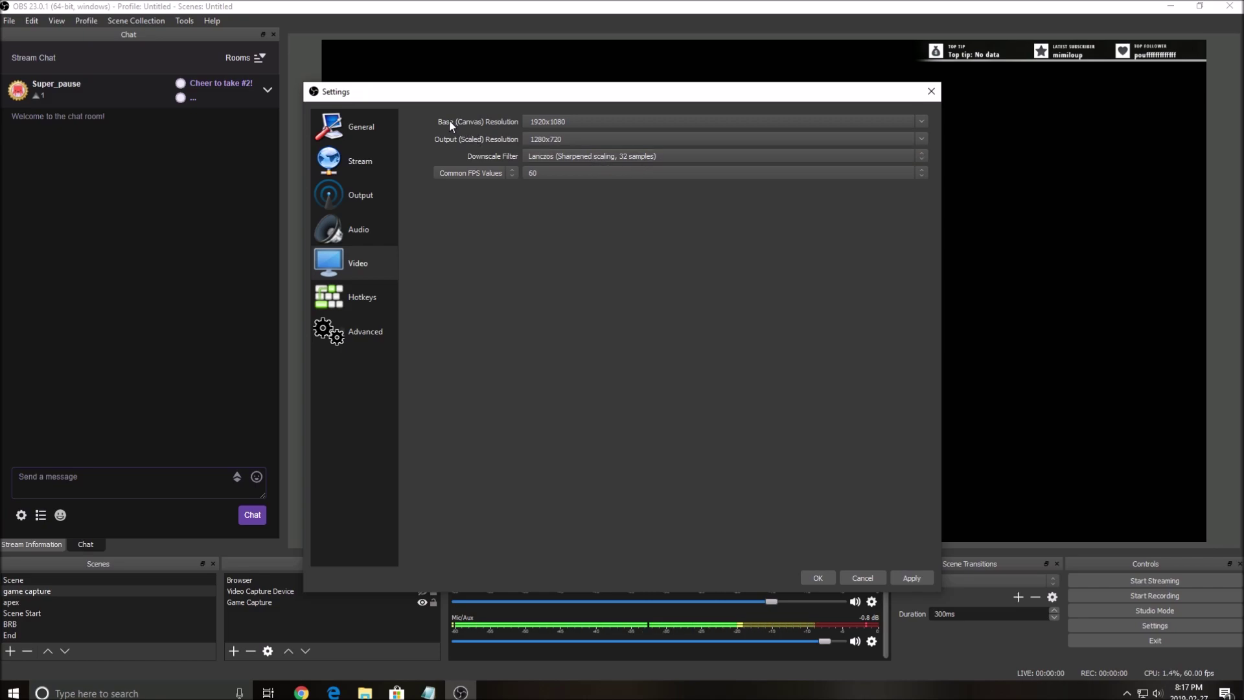
{"action": "left_click", "coordinate": [570, 161]}
{"action": "left_click", "coordinate": [467, 152]}
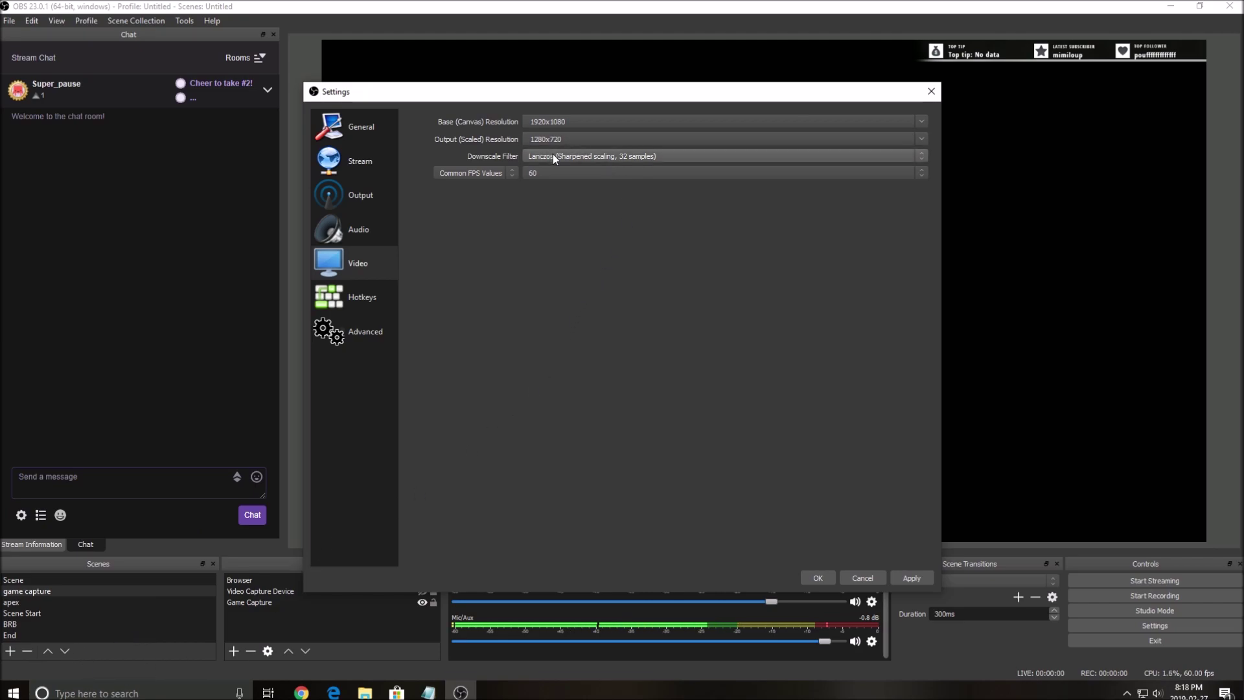
{"action": "left_click", "coordinate": [572, 157]}
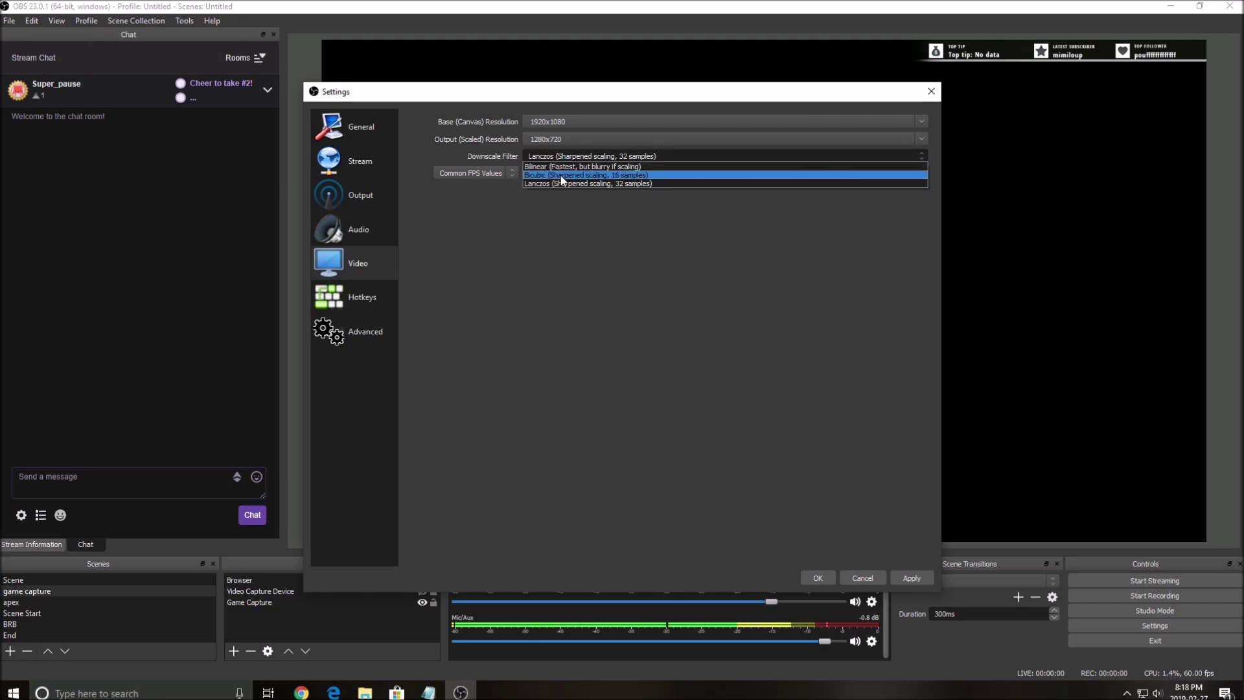
{"action": "left_click", "coordinate": [549, 160]}
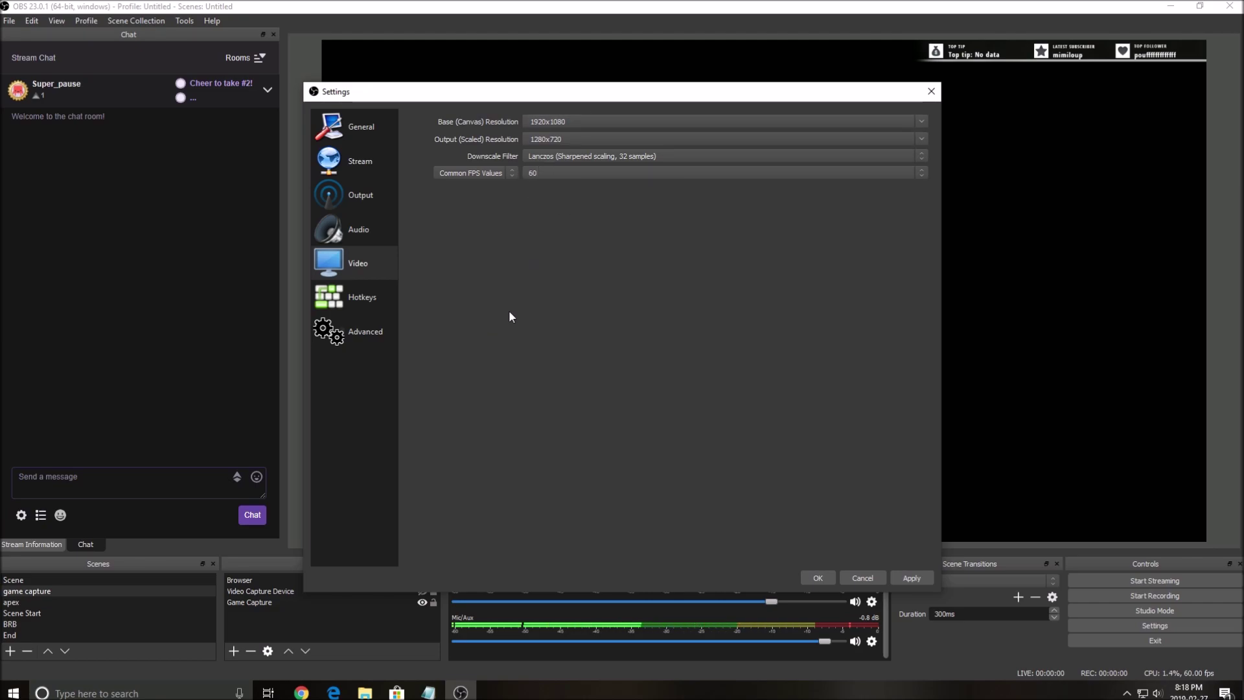
- Check the advanced video settings, including the YUV color range, and save all the changed settings
{"action": "left_click", "coordinate": [356, 290]}
{"action": "left_click", "coordinate": [353, 333]}
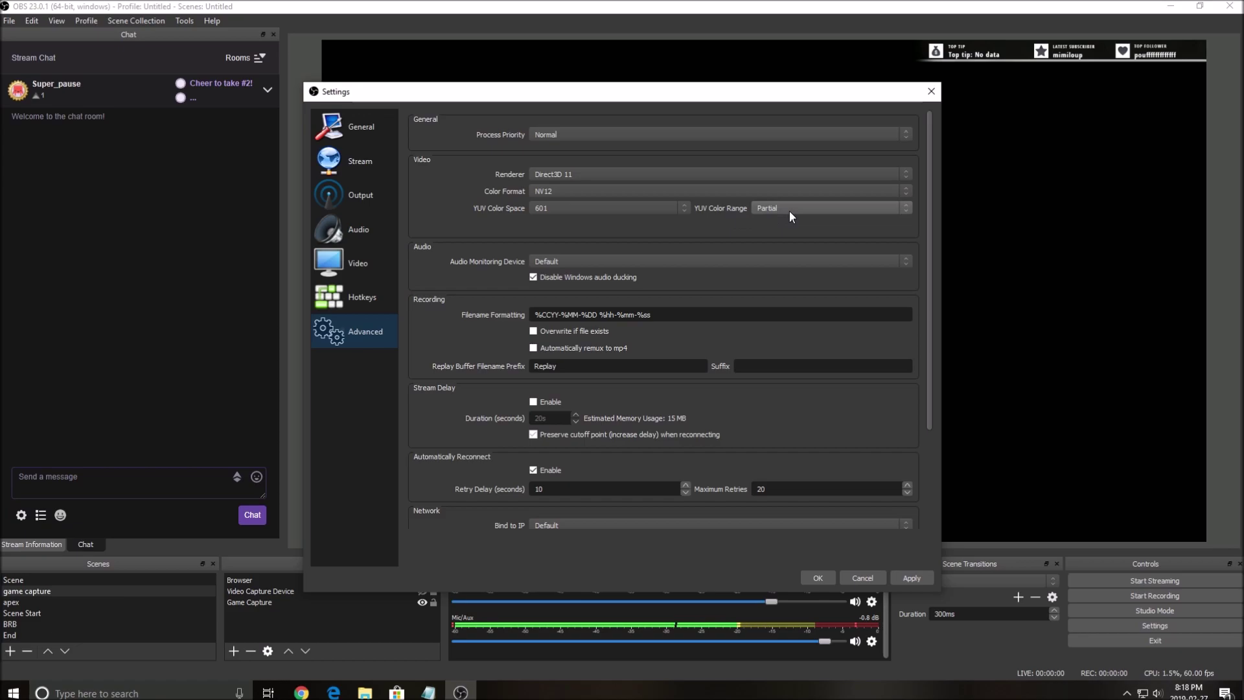
{"action": "left_click", "coordinate": [810, 578]}
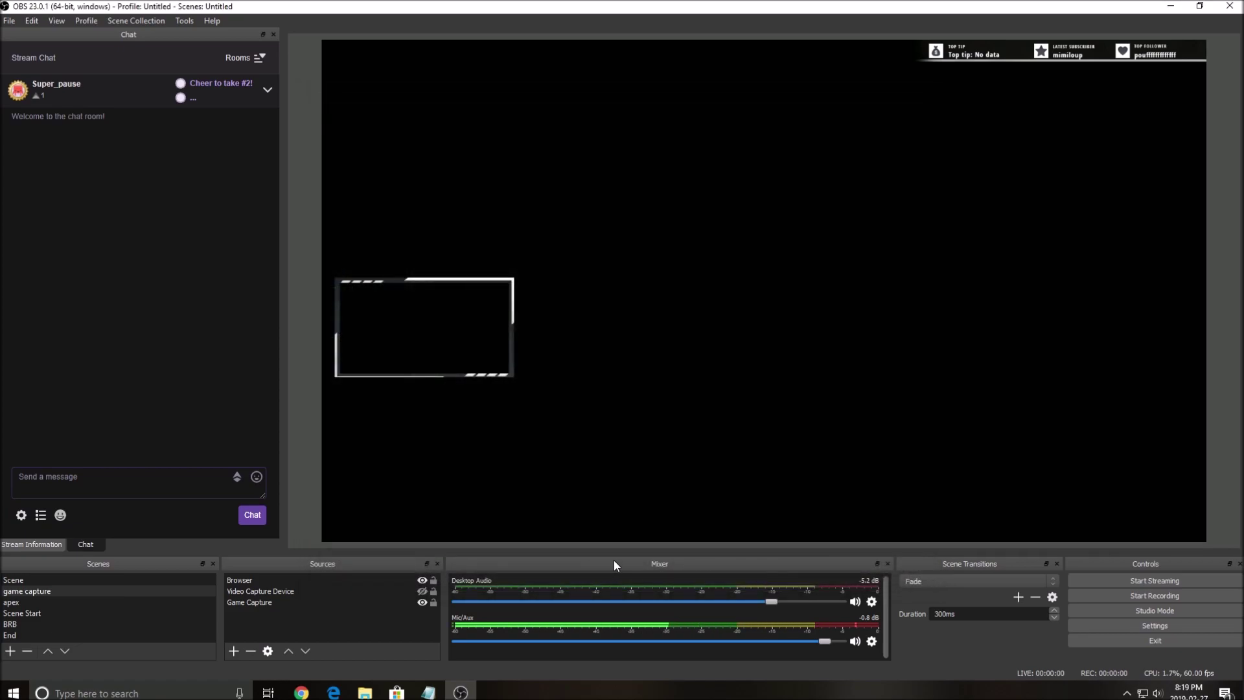